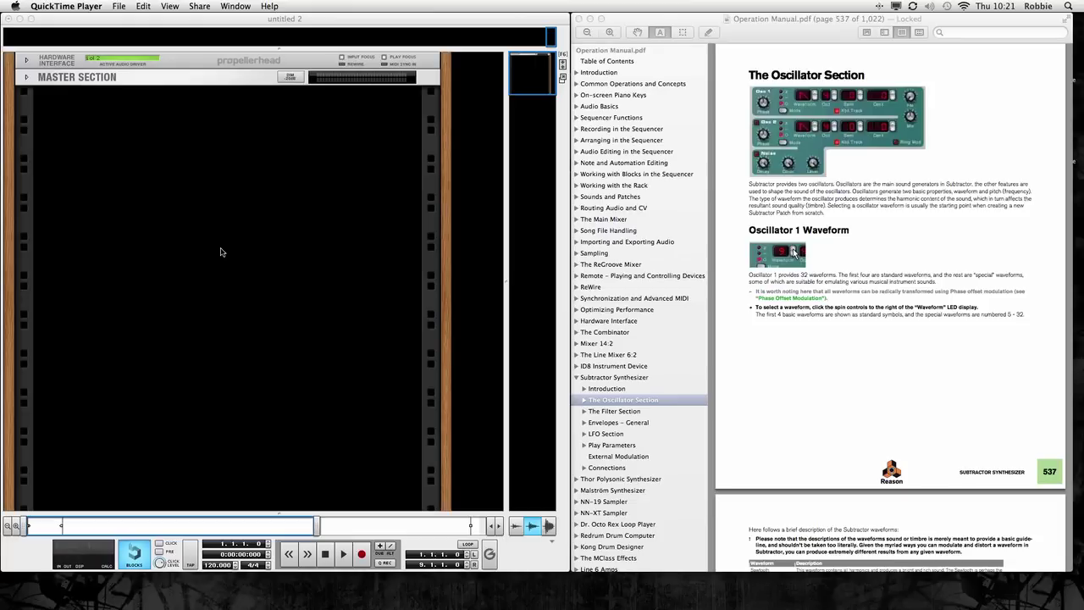
# - Create a SubTractor Analog Synthesizer (SubTractor 1) in the empty rack via the right-click menu
pyautogui.click(131, 159)
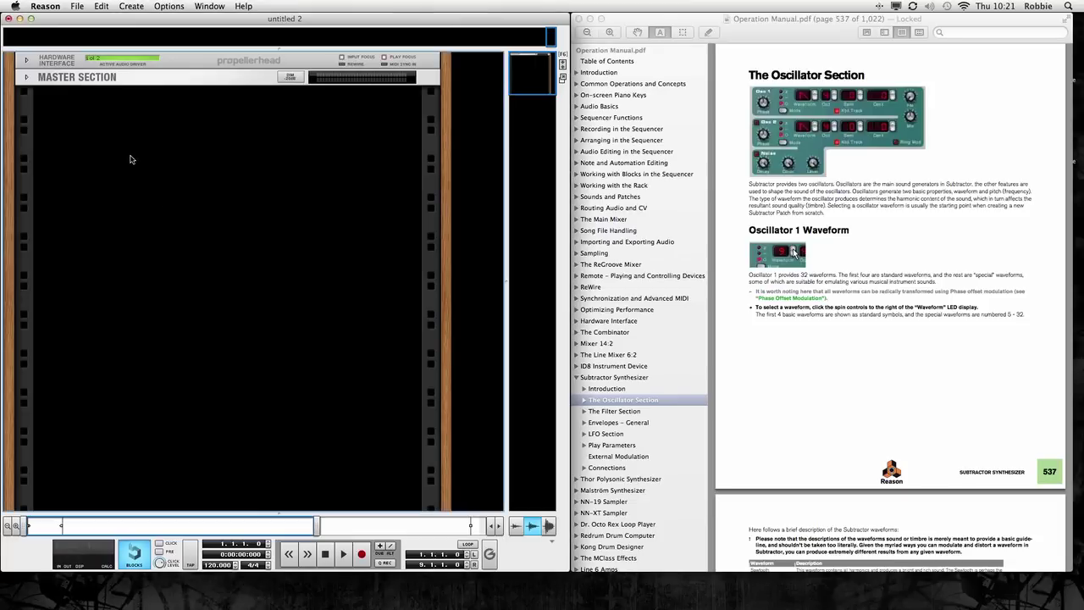
pyautogui.rightClick(130, 156)
pyautogui.moveTo(164, 219)
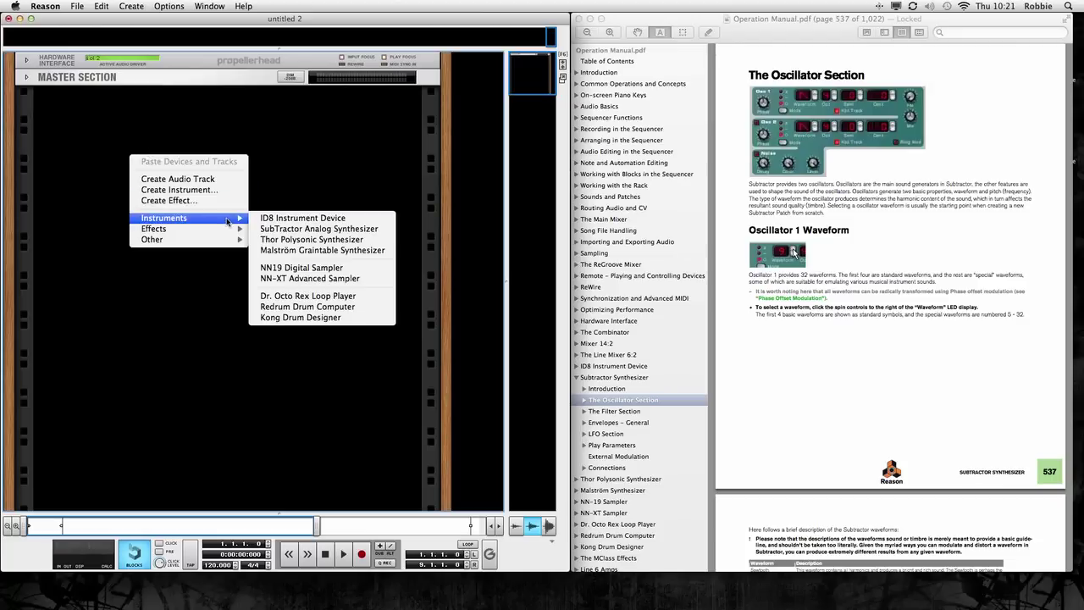
pyautogui.click(312, 230)
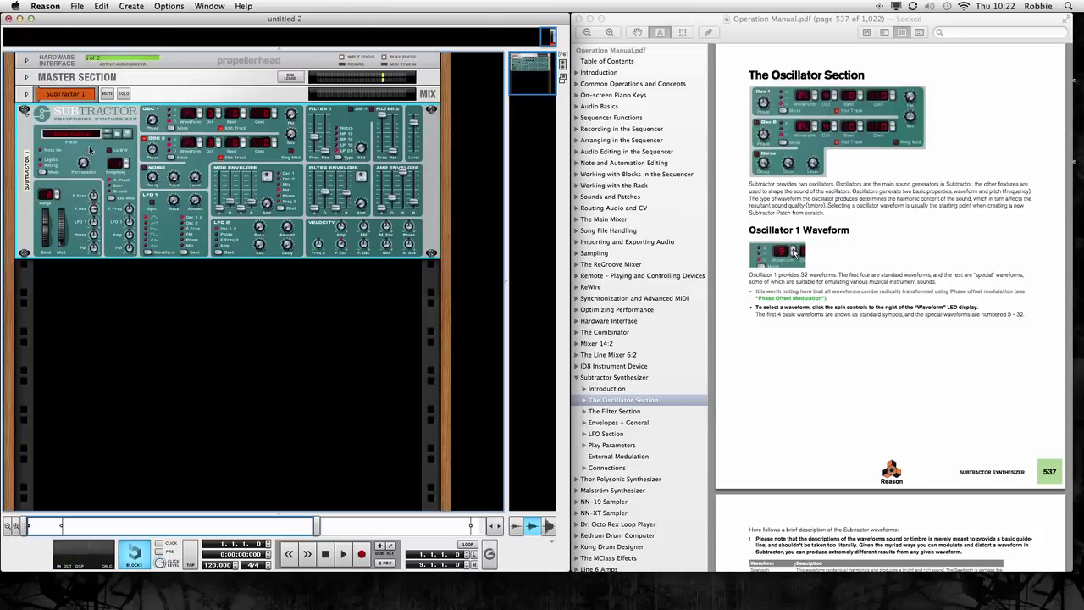
# - Apply Initialize Patch to SubTractor 1 from its context menu
pyautogui.rightClick(89, 149)
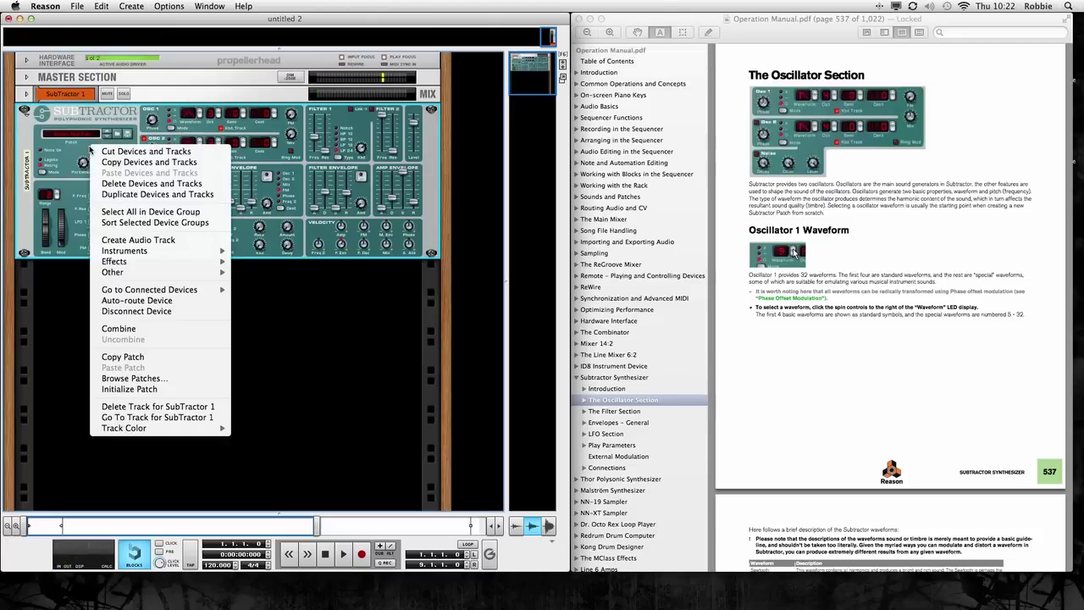
pyautogui.rightClick(90, 150)
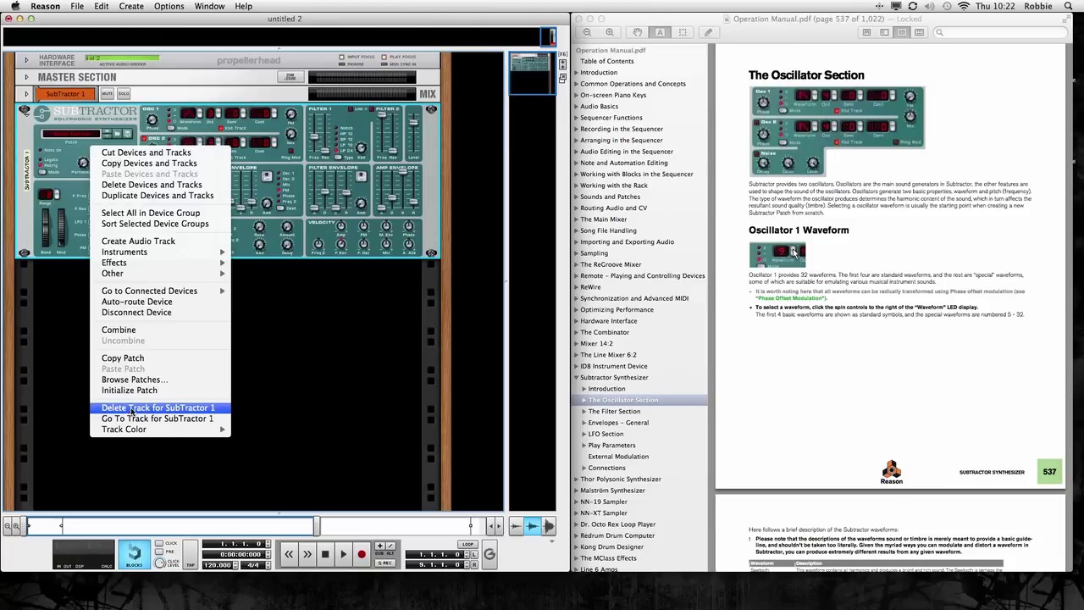
pyautogui.click(152, 390)
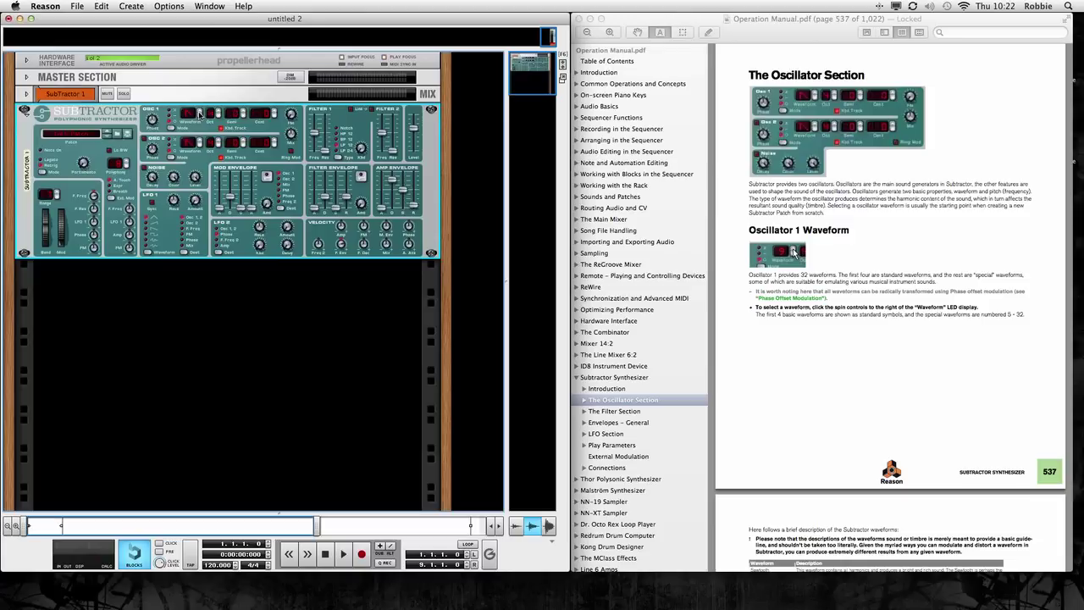
# - Step Oscillator 1's waveform back and forth with the spin arrows, leaving a new waveform
pyautogui.click(199, 112)
pyautogui.click(200, 118)
pyautogui.click(201, 113)
pyautogui.click(201, 113)
# - Advance Oscillator 1 to another waveform with its spin arrows
pyautogui.click(201, 119)
pyautogui.click(201, 116)
# - Drag the Osc Mix knob down from 64 to 54, then fine-tune the balance
pyautogui.moveTo(292, 134)
pyautogui.mouseDown()
pyautogui.moveTo(292, 146)
pyautogui.moveTo(296, 104)
pyautogui.moveTo(289, 146)
pyautogui.moveTo(292, 135)
pyautogui.mouseUp()
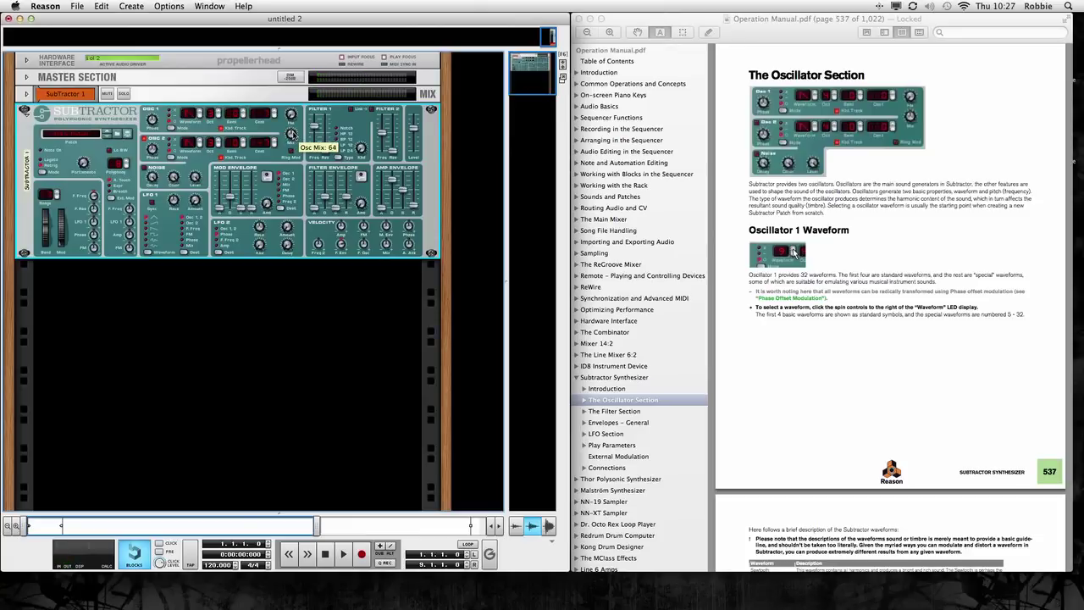
pyautogui.moveTo(291, 135); pyautogui.dragTo(292, 133)
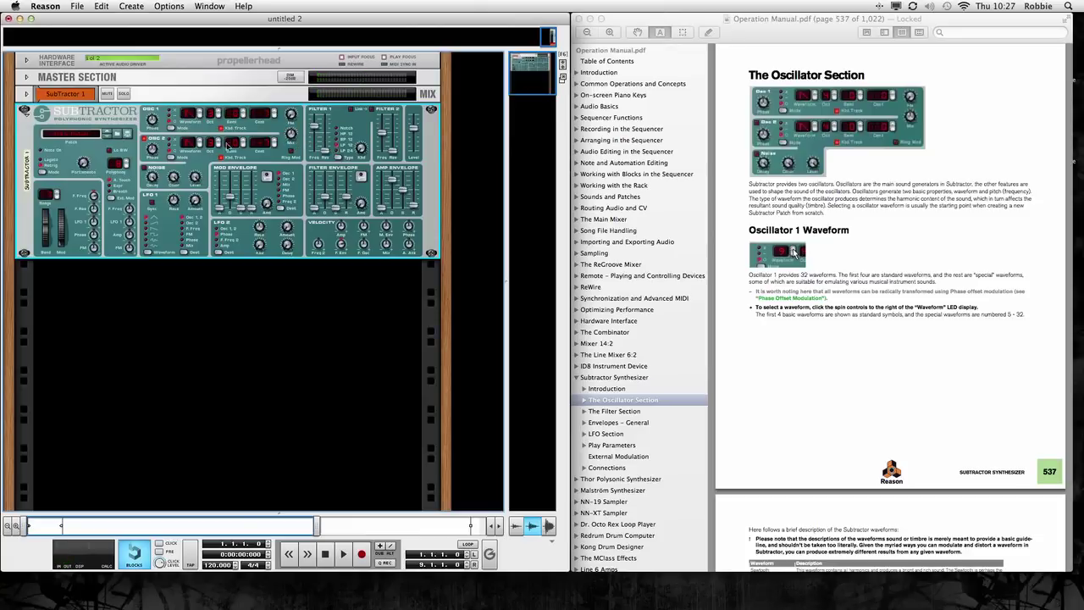